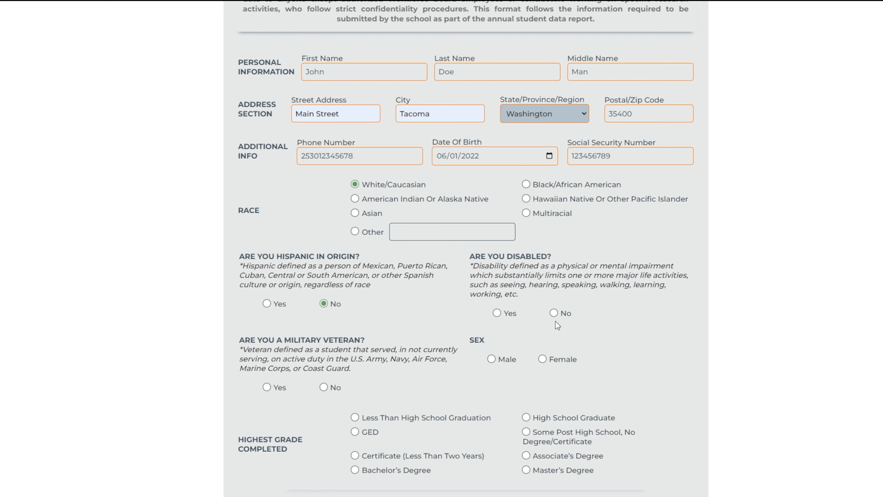
Step: Complete the student data form with No for disability and military veteran, Male, and Master's Degree, and submit it
left_click(554, 312)
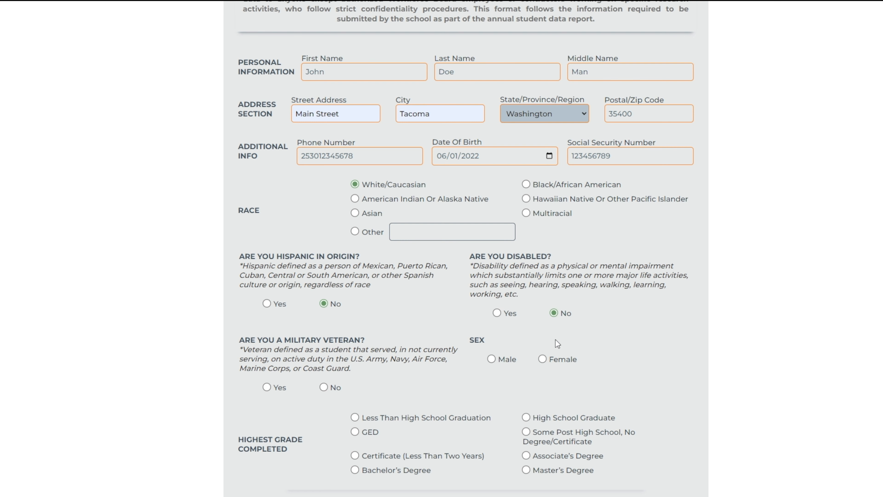
left_click(323, 387)
scroll(400, 386, "down", 3)
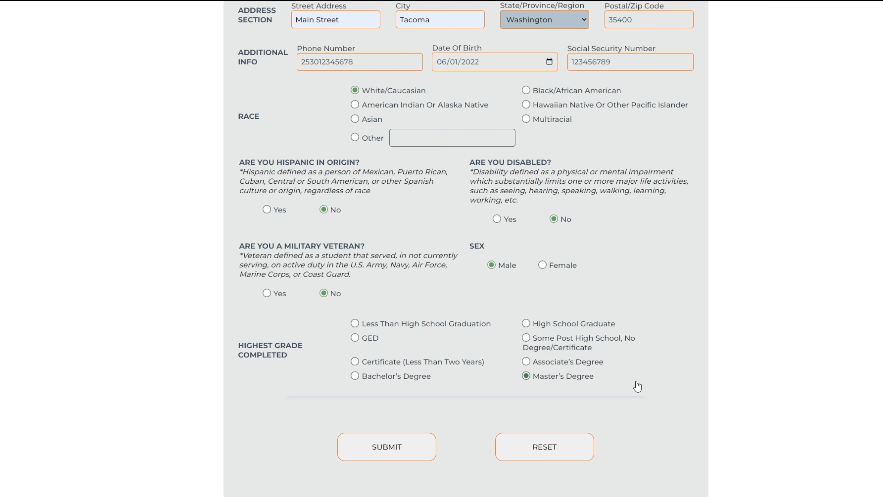
scroll(636, 383, "up", 5)
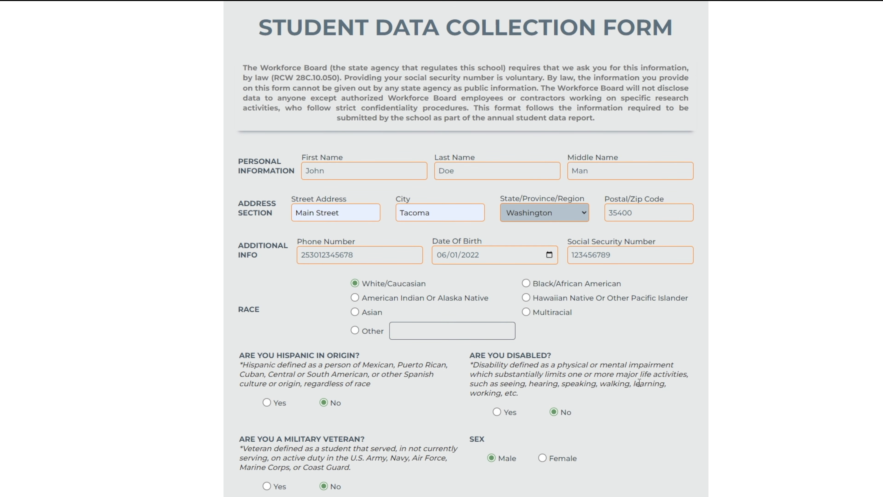
scroll(639, 383, "down", 5)
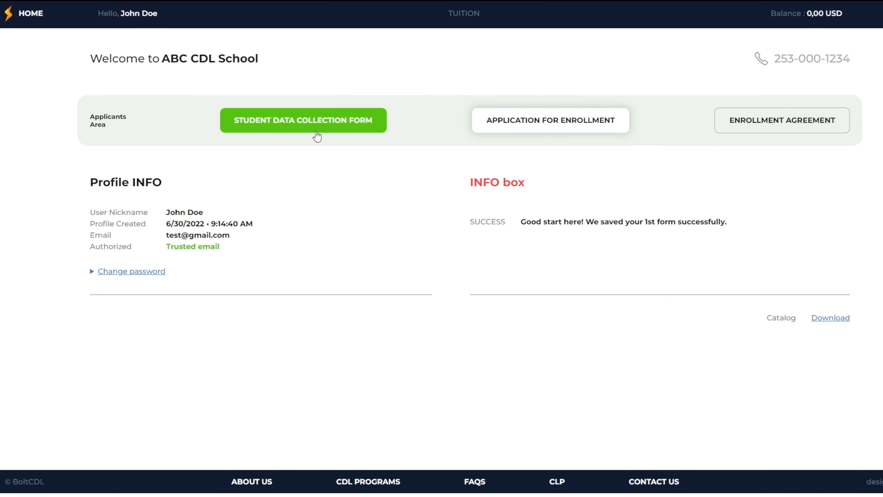
Step: View the completed Student Data Collection Form, dismiss its print preview, and return to the applicant home page
left_click(315, 132)
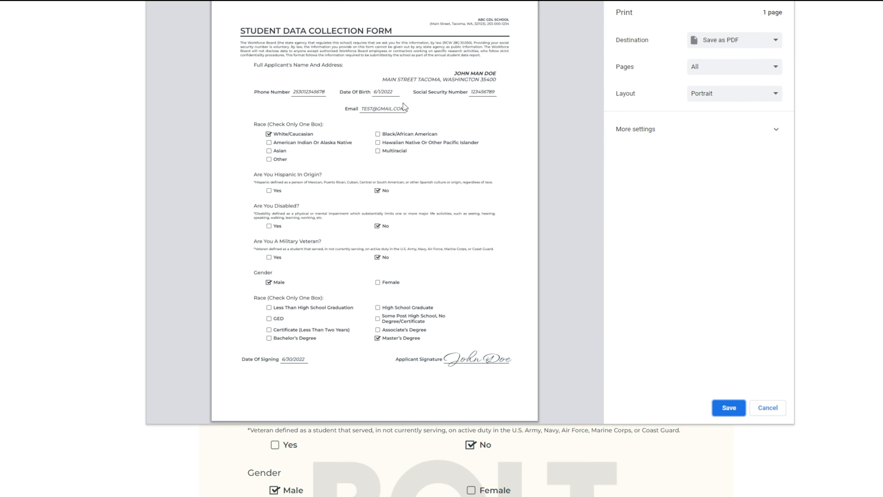
key("Escape")
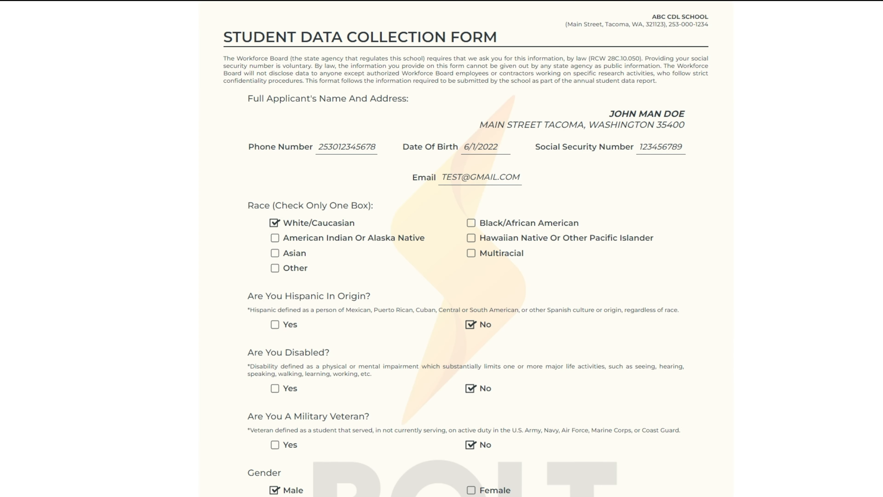
left_click(10, 1)
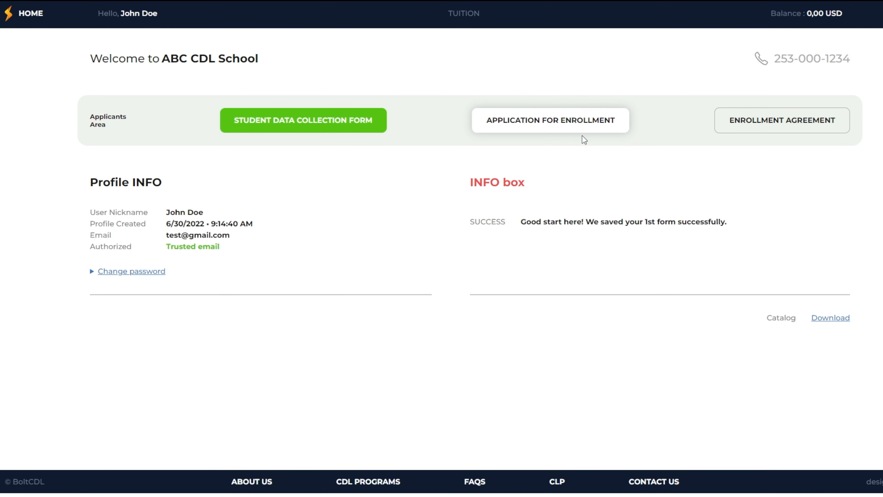
Step: Open the Application for Enrollment and enter the emergency contact's full name
left_click(575, 137)
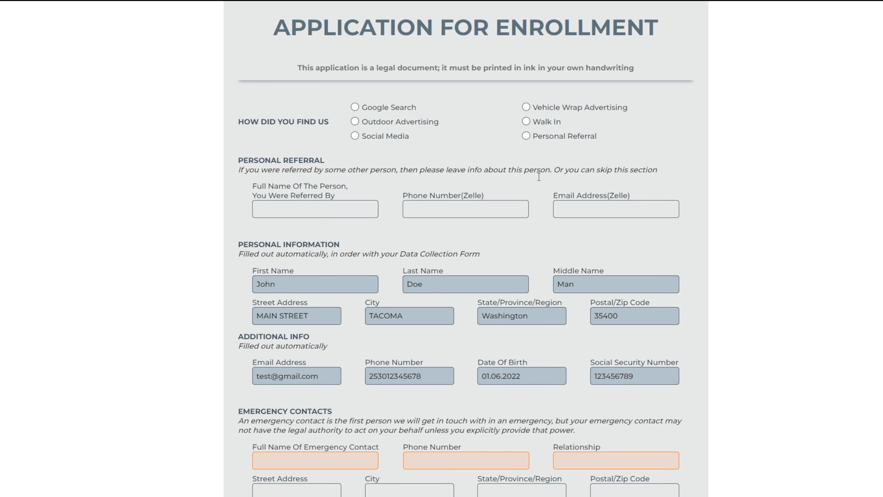
scroll(501, 327, "down", 4)
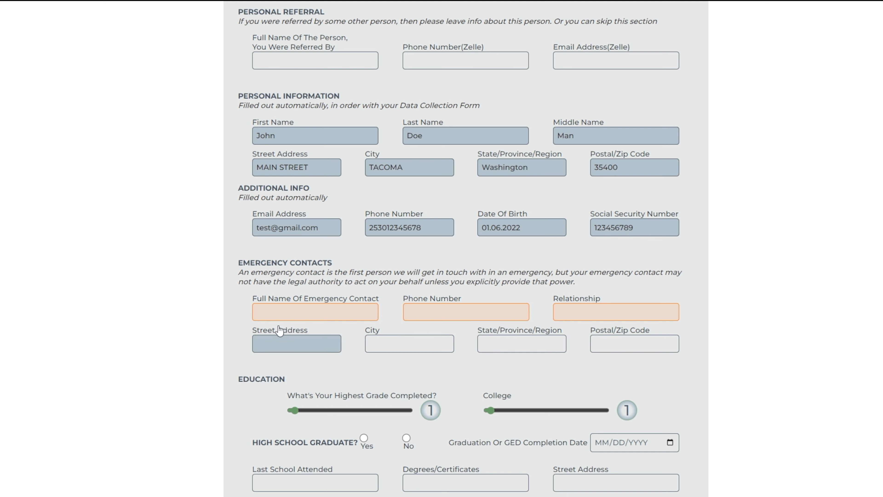
left_click(271, 315)
type("Marry")
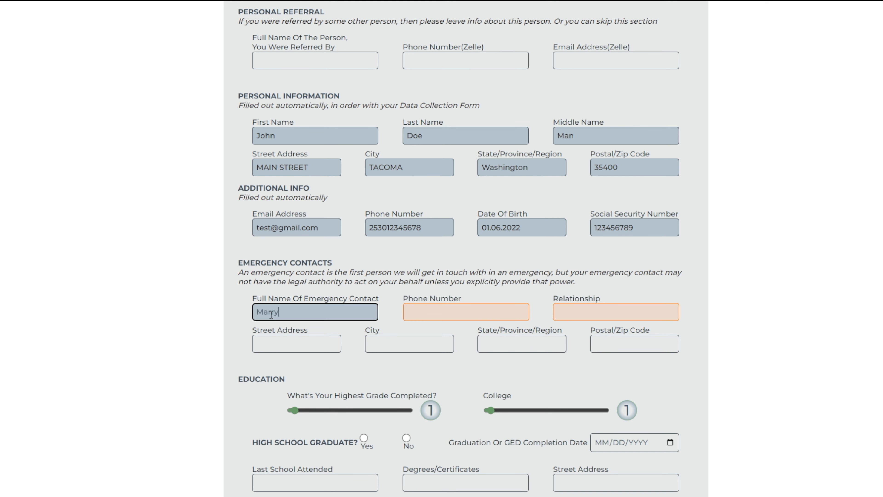
key("Tab")
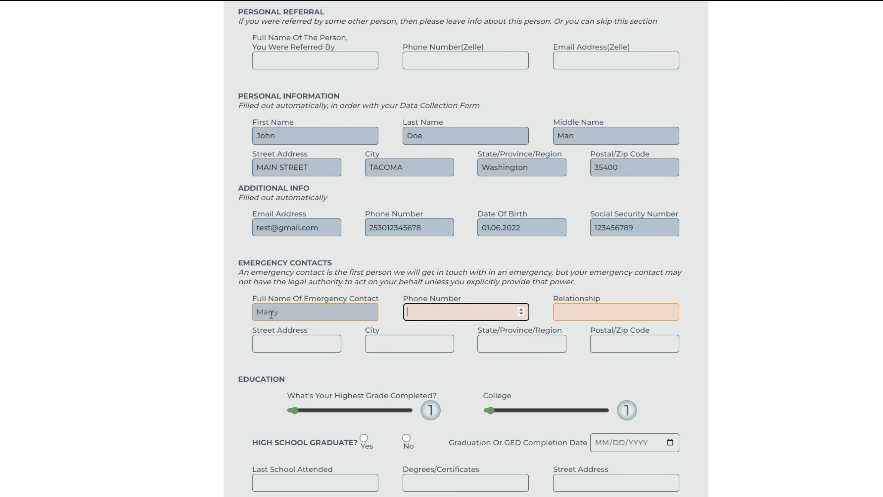
left_click(320, 318)
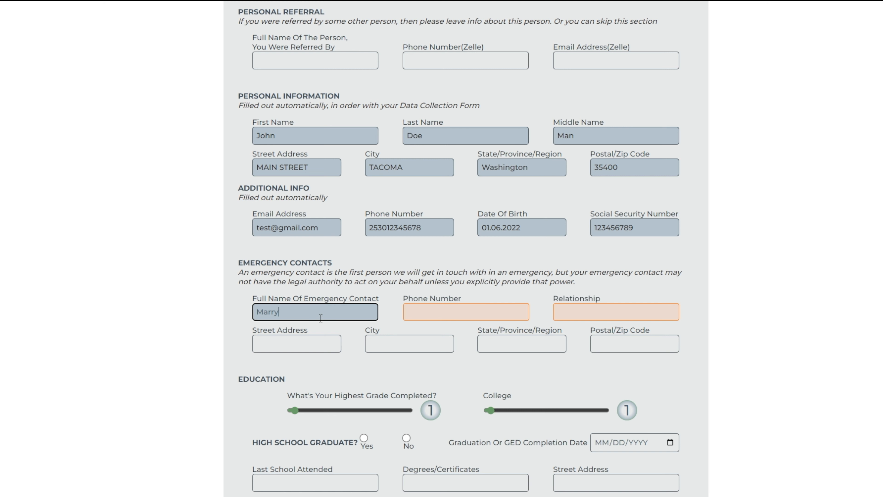
type("Doe")
Step: Enter the emergency contact's phone number and set the relationship to Wife
left_click(447, 319)
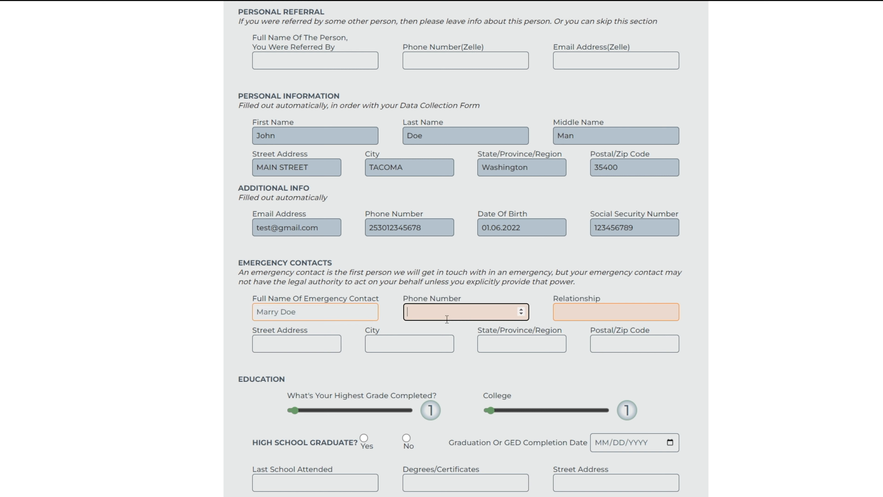
type("253000")
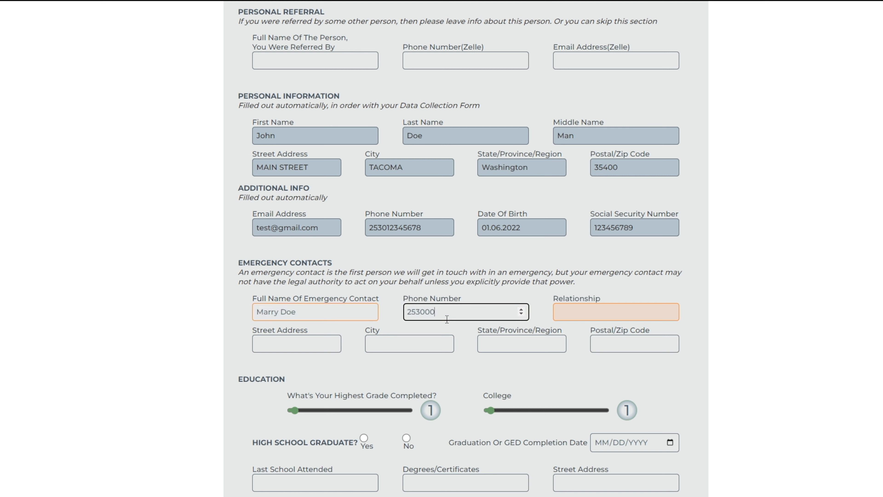
type("123456")
left_click(589, 314)
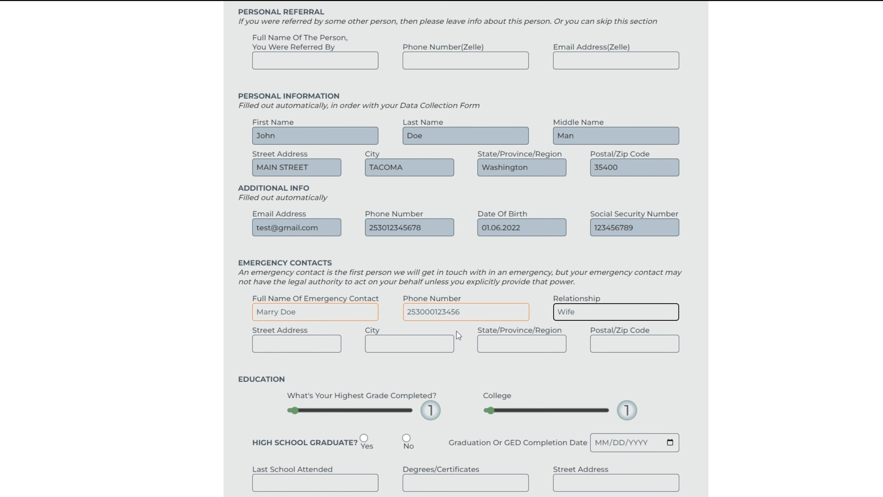
Step: Fill in the emergency contact's street address, correcting its spelling
left_click(324, 346)
type("Main Stereet")
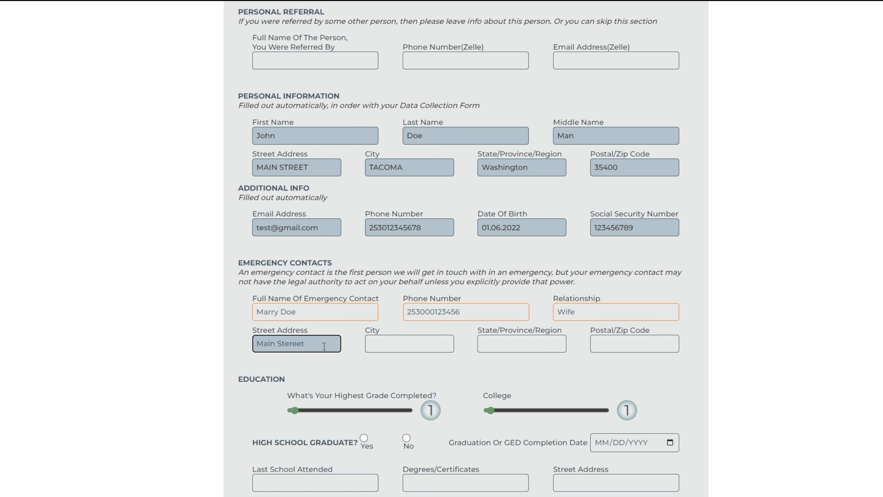
key("Left")
key("BackSpace")
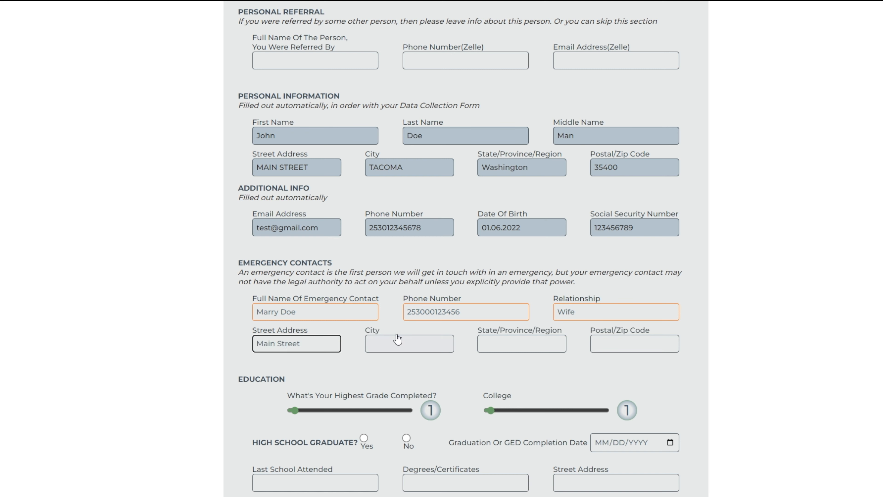
Step: In the Education section, set the highest grade completed to 11 and College to 3
scroll(317, 271, "down", 4)
left_click_drag(316, 267, 395, 265)
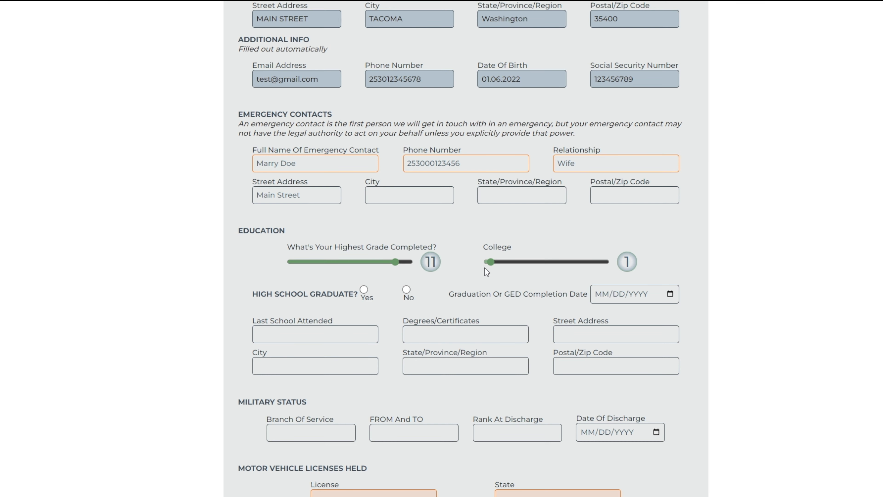
left_click_drag(485, 268, 564, 264)
Step: Mark the applicant as a high school graduate with Yes and choose a graduation date
left_click(406, 289)
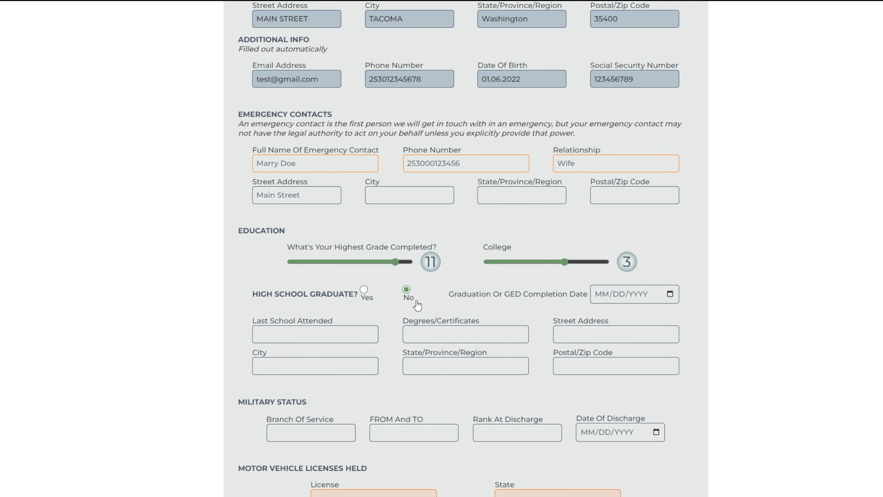
scroll(410, 292, "down", 5)
left_click(364, 91)
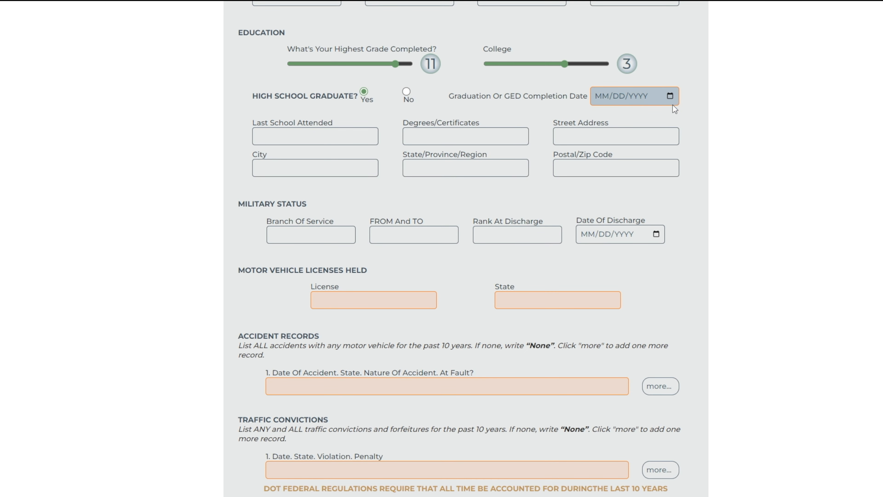
left_click(669, 96)
left_click(647, 154)
Step: Enter the motor vehicle license number and set its state to WA
scroll(462, 245, "down", 3)
left_click(350, 204)
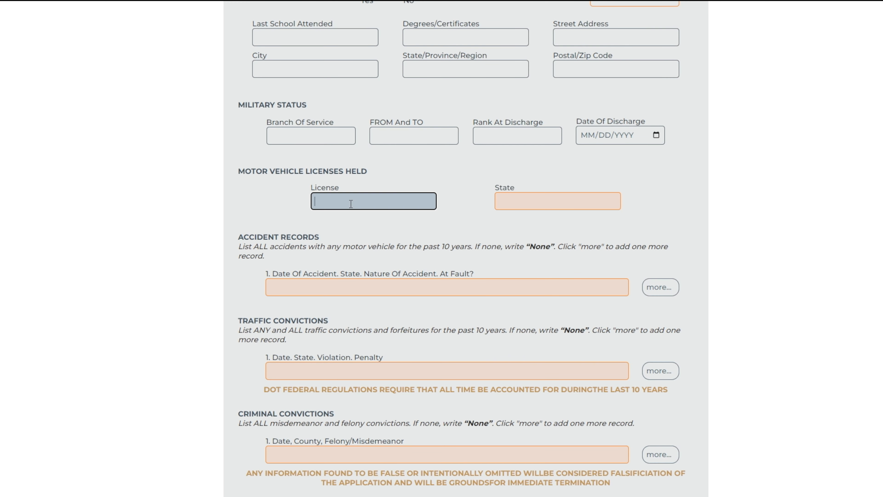
type("WA12345DE")
left_click(506, 204)
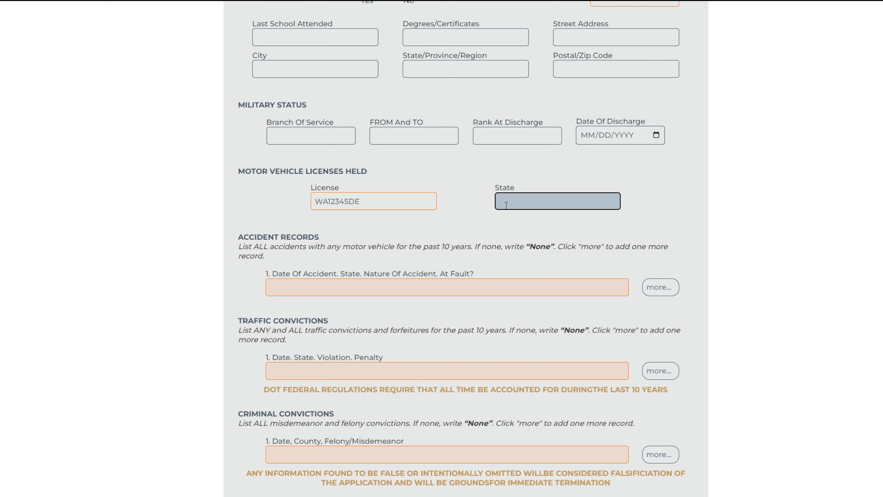
type("WA")
Step: Enter None for both the accident records and the traffic convictions
left_click(431, 340)
left_click(442, 293)
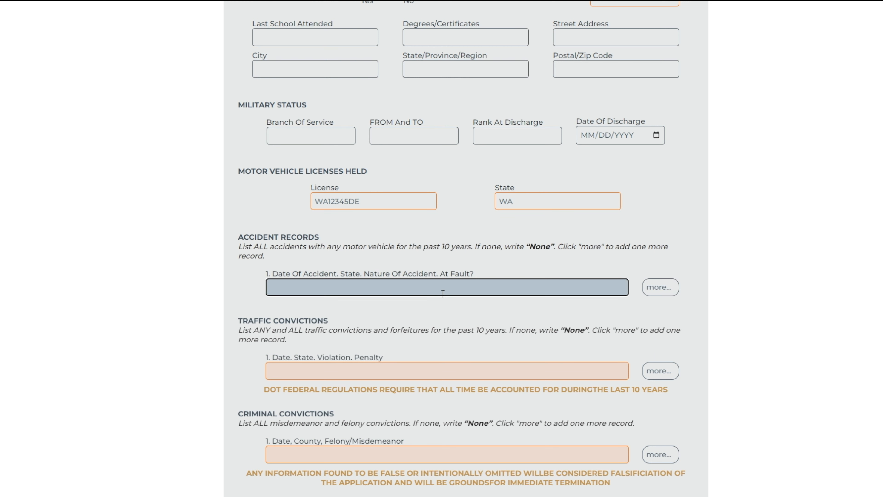
type("None")
left_click(479, 381)
left_click(465, 374)
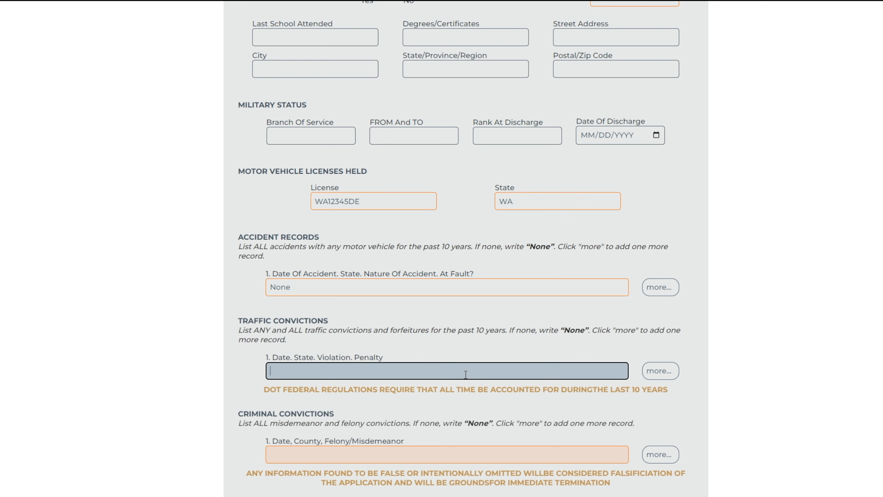
type("None")
Step: Enter "Didn't Pass The Pedestrian Last Friday :(((" as the first criminal convictions record
scroll(471, 377, "down", 4)
left_click(461, 311)
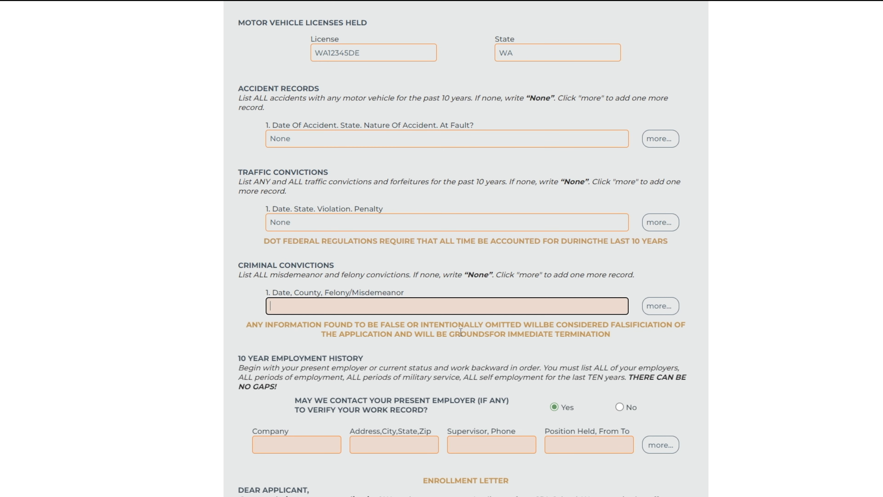
type("Didn")
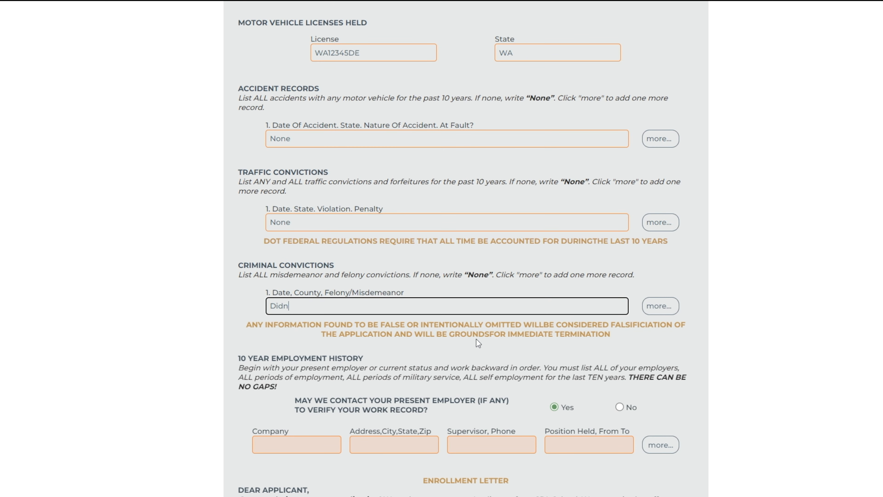
type("'t Pass The Pedestrian Last Frida")
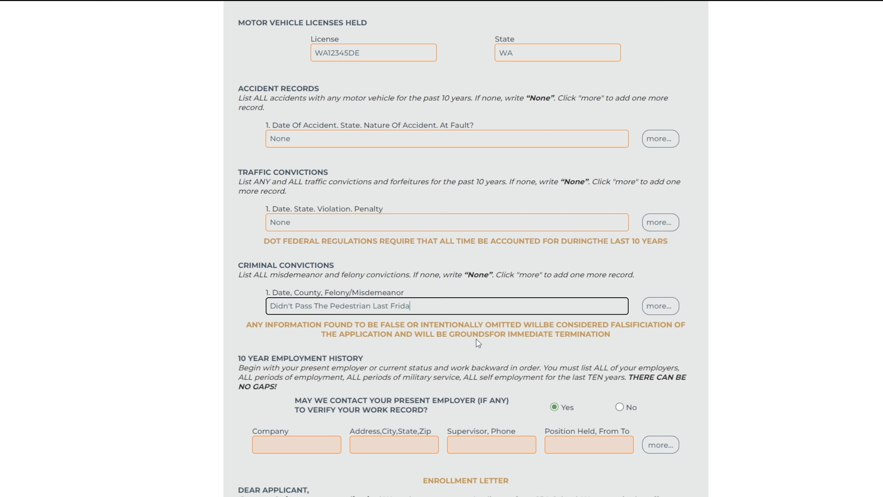
type("y :(((")
Step: Try adding and removing a second record in the criminal convictions and traffic convictions sections
left_click(661, 306)
scroll(705, 392, "down", 1)
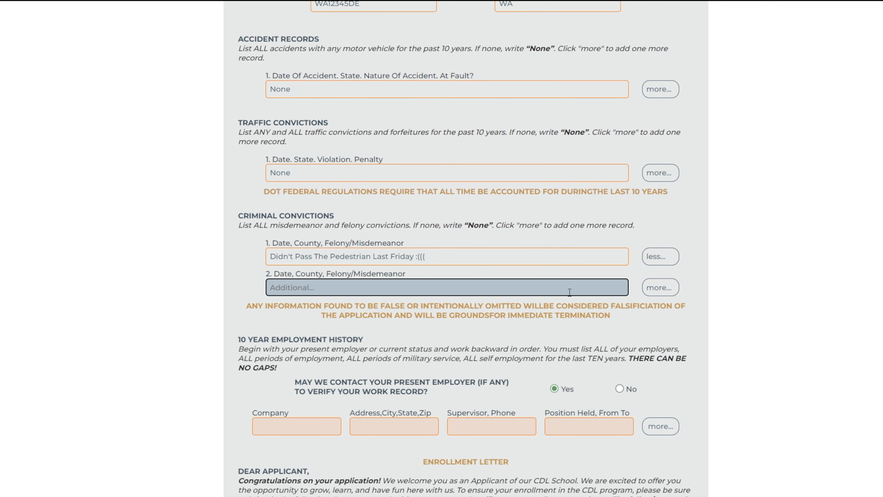
left_click(661, 256)
left_click(662, 177)
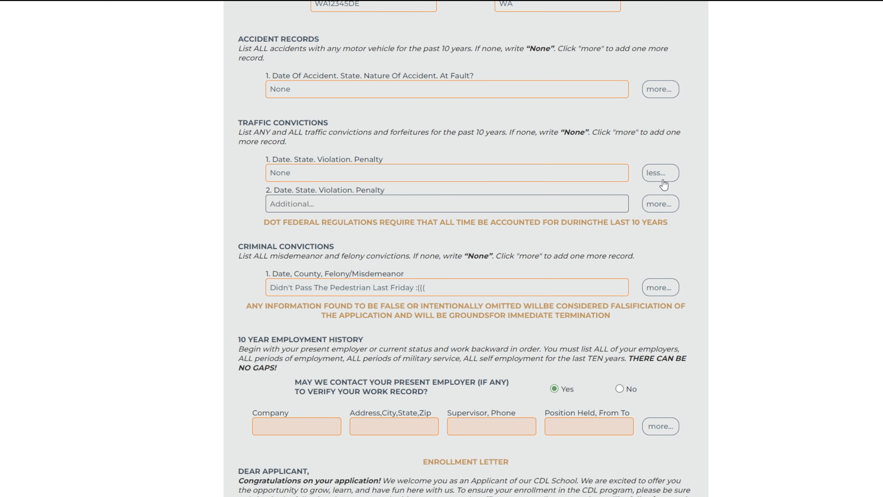
left_click(663, 178)
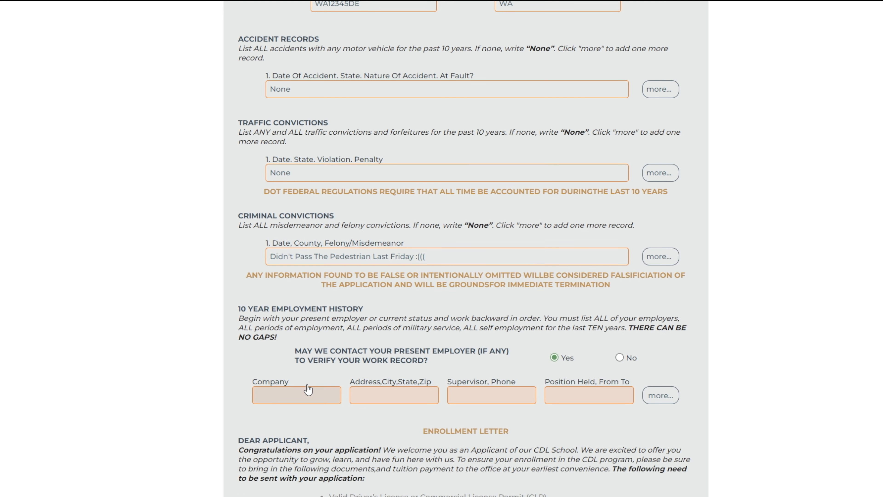
Step: Fill in the first employment history record with company AFS, the employer's address, the supervisor's phone number and the position Manager
left_click(297, 400)
type("A")
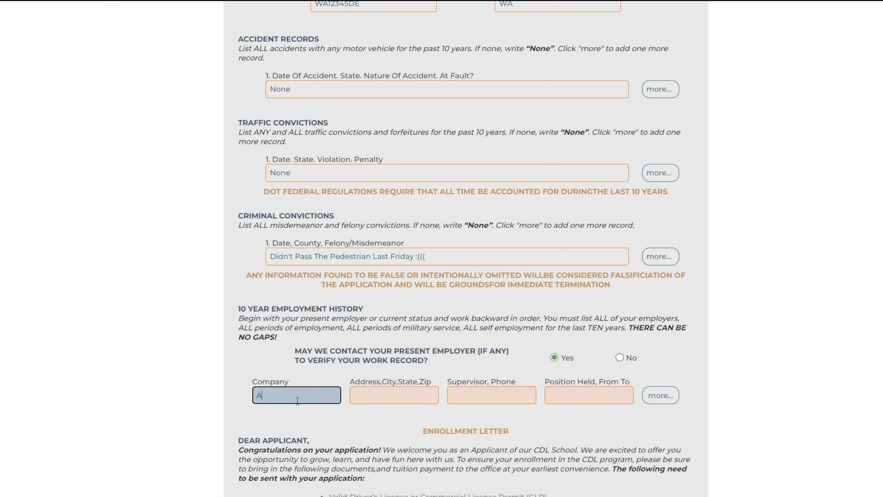
type("FS")
key("Tab")
type("Ta")
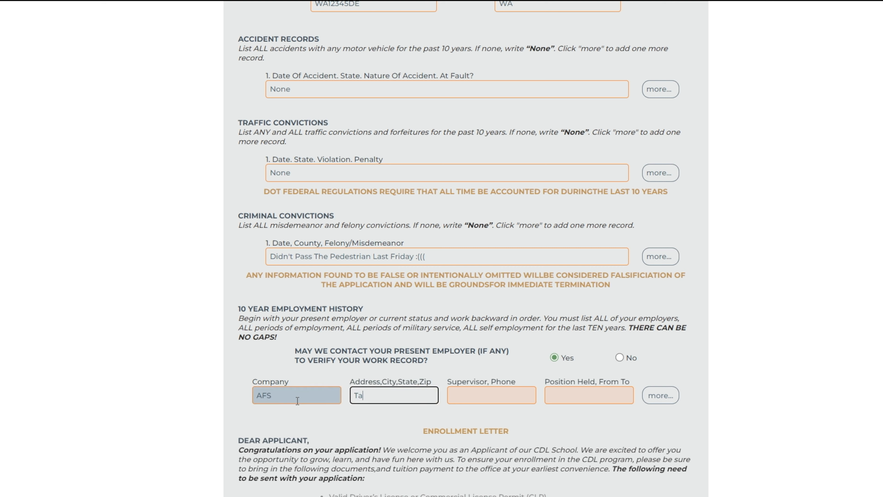
type("coma")
key("Tab")
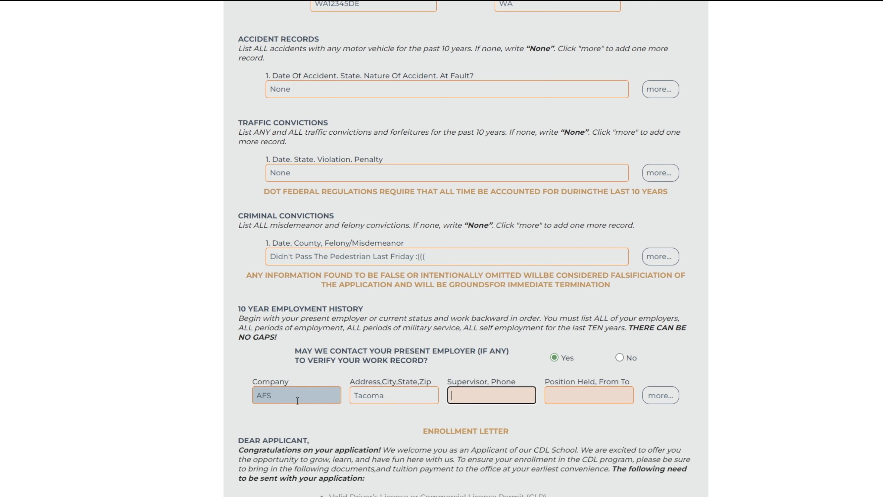
type("12345678")
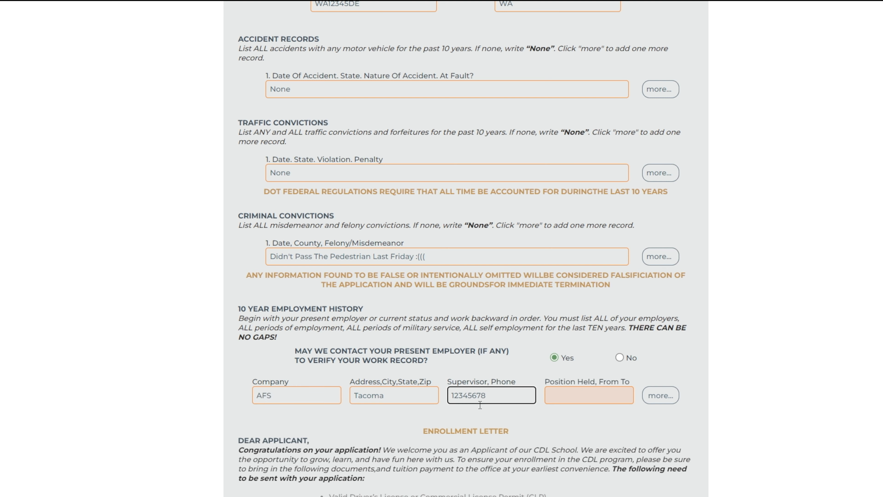
left_click(576, 402)
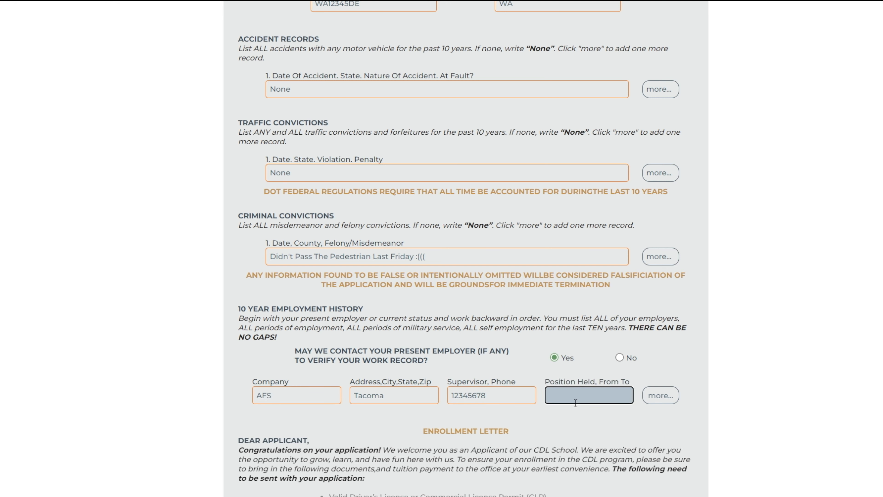
type("Manager")
Step: Certify having read the enrollment letter and that all provided information is accurate, and submit the Application for Enrollment
scroll(573, 414, "down", 5)
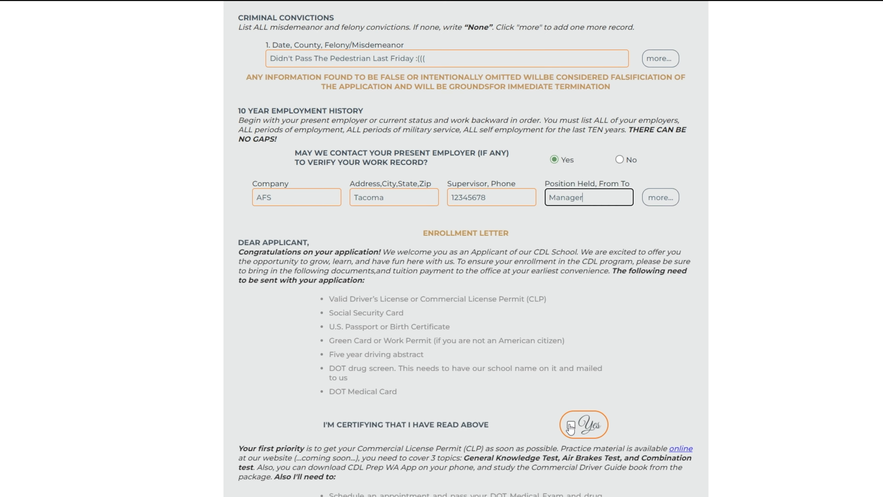
left_click(571, 425)
scroll(618, 370, "down", 7)
scroll(379, 373, "down", 4)
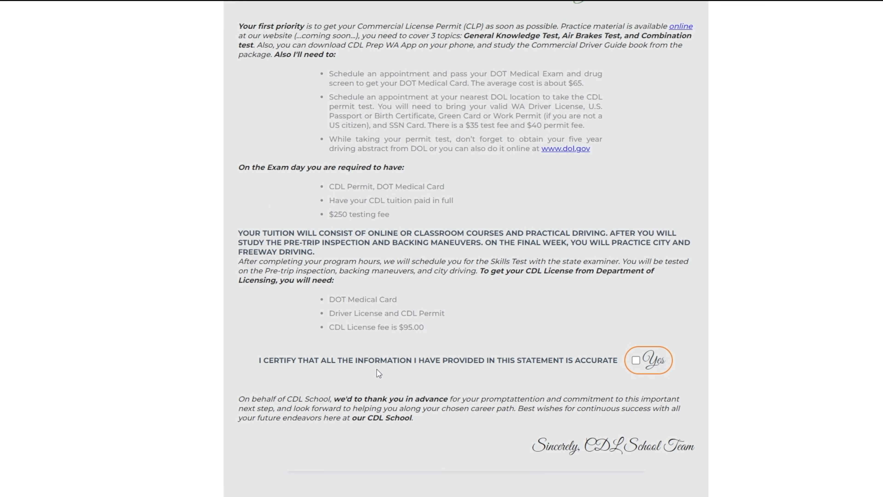
left_click(636, 336)
scroll(644, 338, "down", 3)
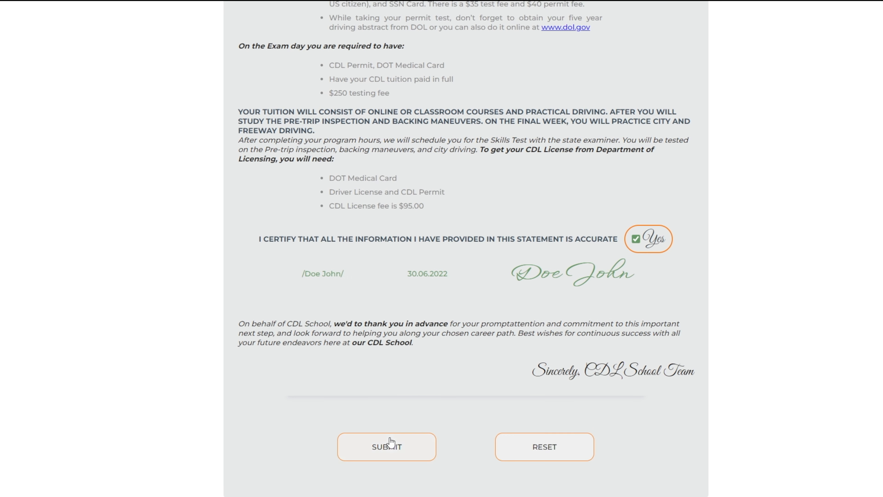
left_click(390, 441)
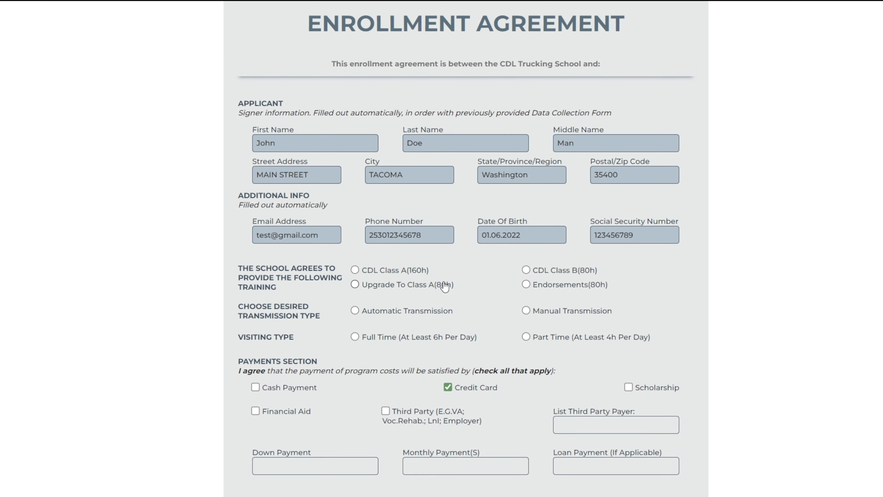
Step: Look over the Enrollment Agreement's prefilled applicant data, training and payment options, and cancellation and refund policy
scroll(454, 285, "down", 5)
scroll(476, 284, "up", 5)
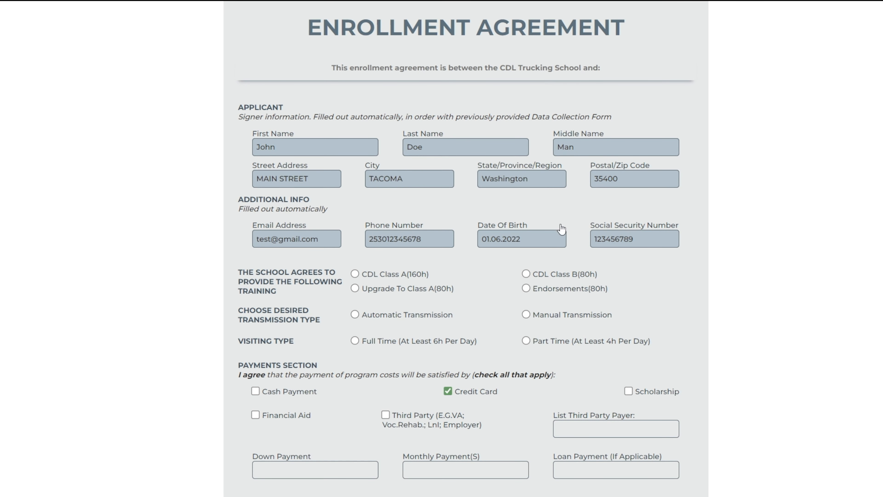
scroll(561, 237, "down", 1)
scroll(564, 253, "down", 3)
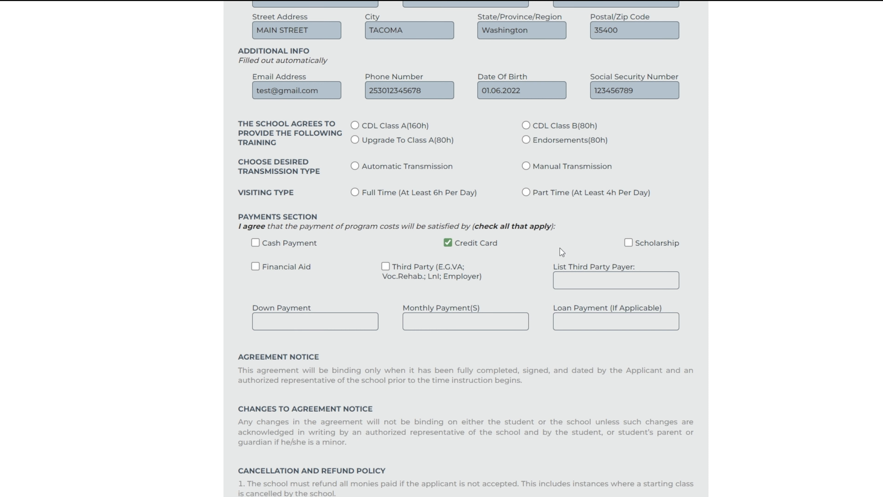
scroll(558, 248, "down", 6)
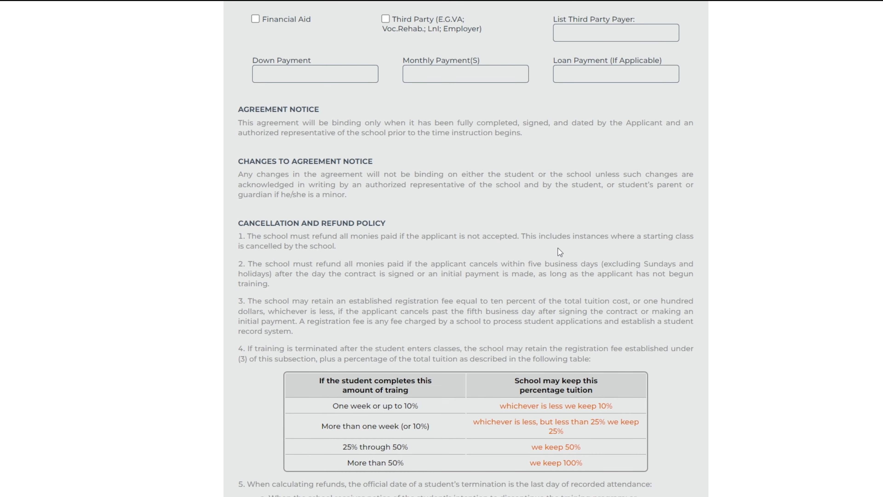
scroll(557, 249, "up", 7)
scroll(562, 253, "up", 3)
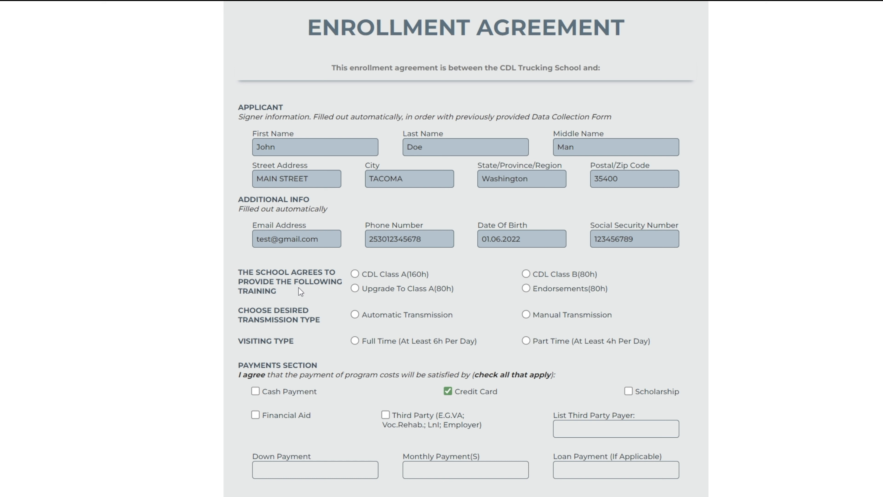
Step: Choose CDL Class A(160h), Automatic Transmission and Part Time (At Least 4h Per Day), and add Cash Payment as a payment method
left_click(380, 275)
left_click(405, 316)
left_click(414, 341)
scroll(485, 320, "down", 3)
left_click(542, 243)
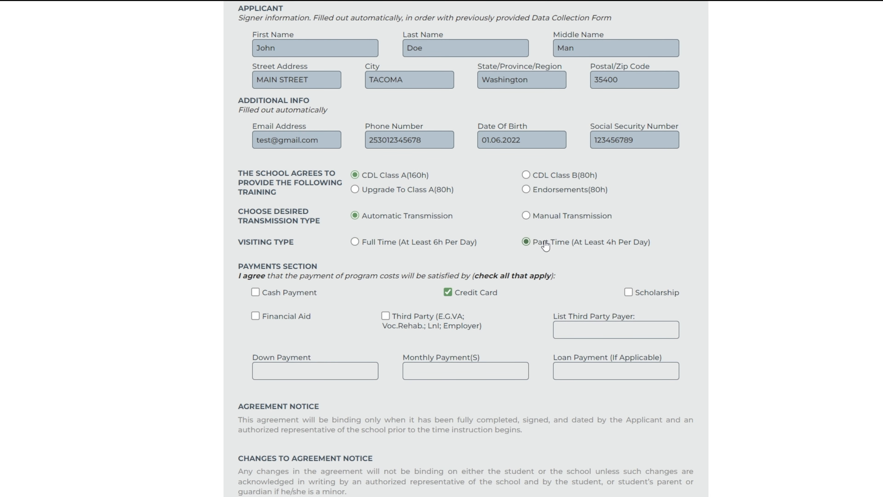
left_click(303, 295)
Step: Certify the cancellation and refund policy statement and the enrollee acknowledgment in the Enrollment Agreement
scroll(518, 322, "down", 2)
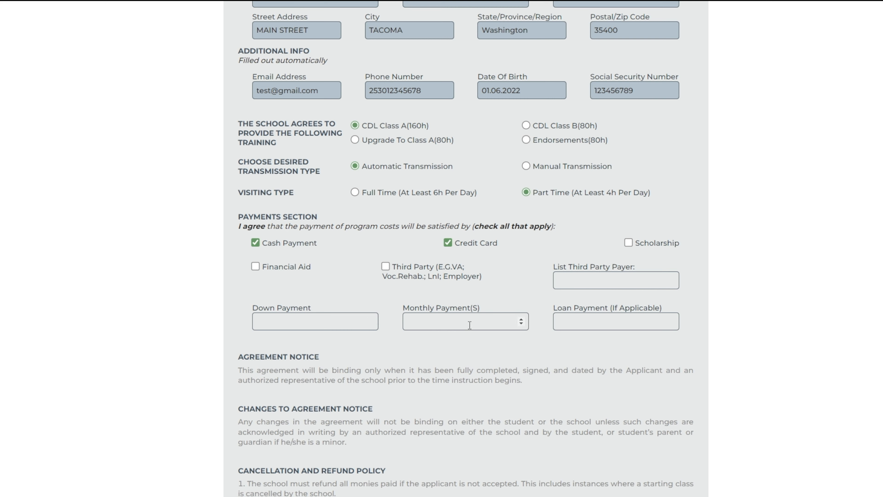
scroll(556, 355, "down", 12)
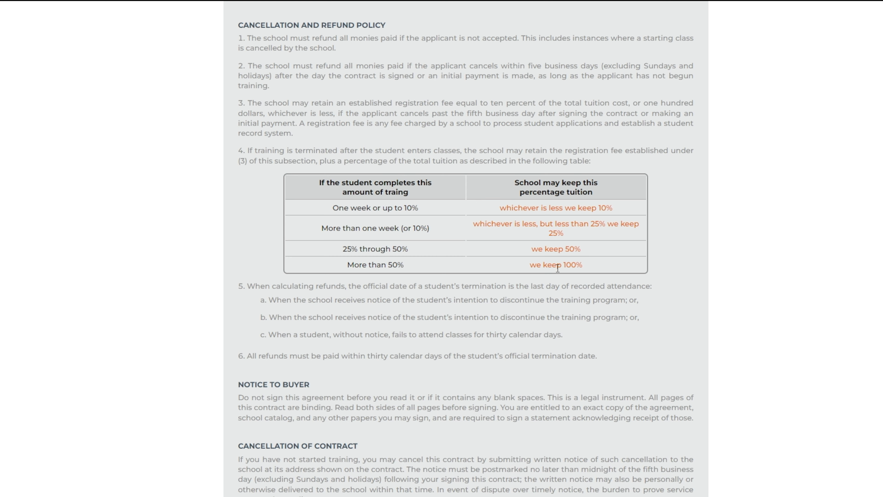
scroll(436, 309, "down", 10)
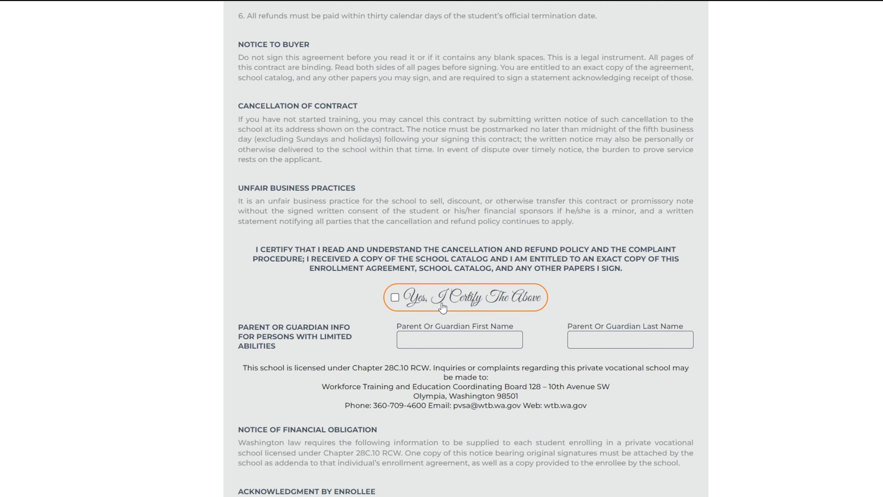
left_click(395, 290)
scroll(454, 267, "down", 15)
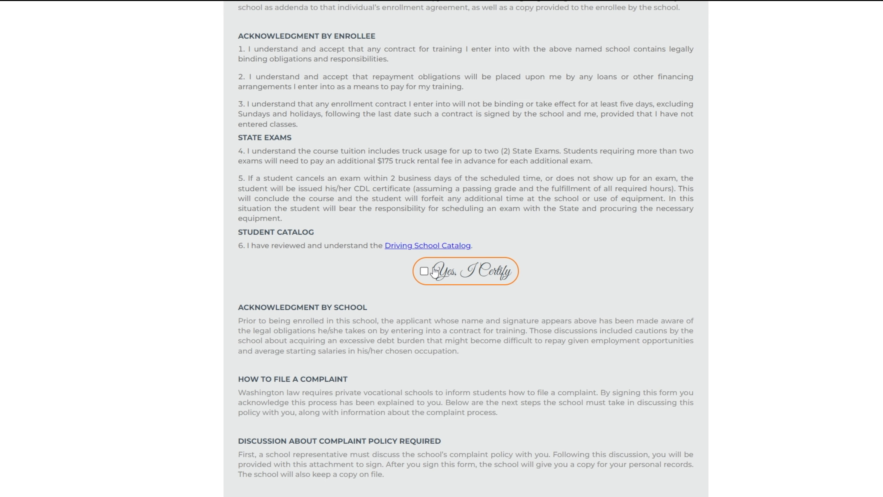
left_click(424, 271)
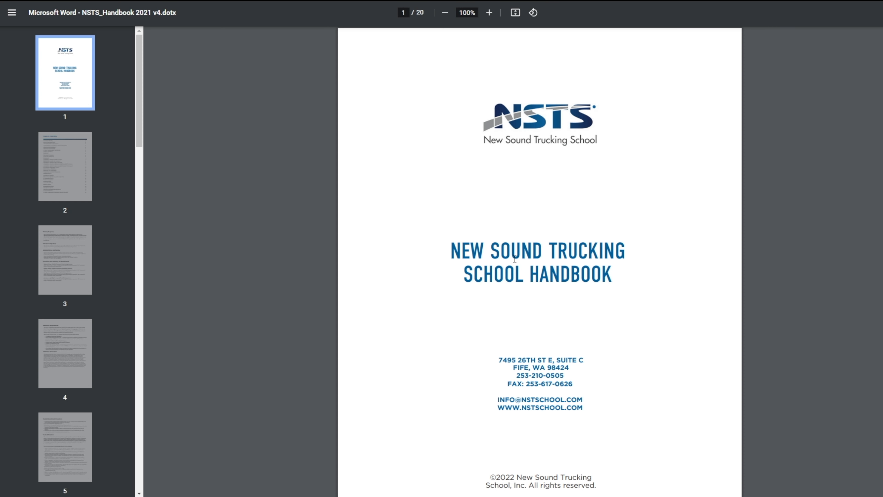
Step: Browse the first pages of the school handbook linked as the Driving School Catalog
scroll(510, 252, "down", 20)
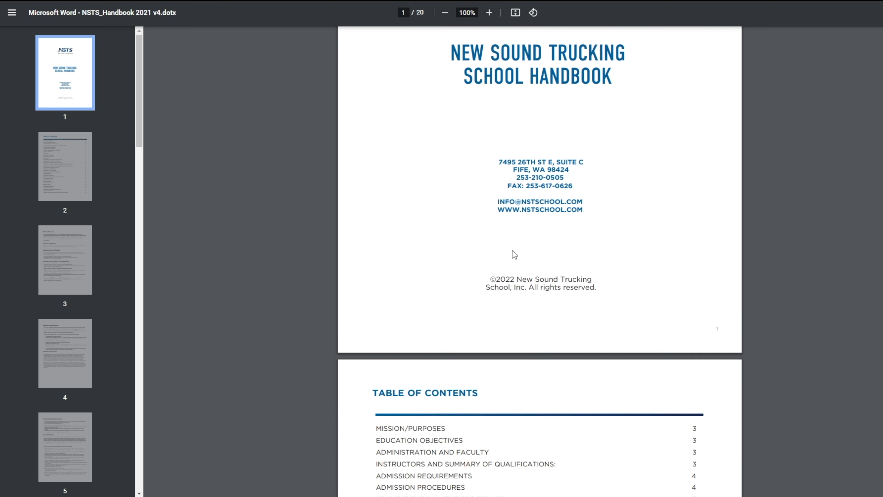
scroll(521, 267, "down", 20)
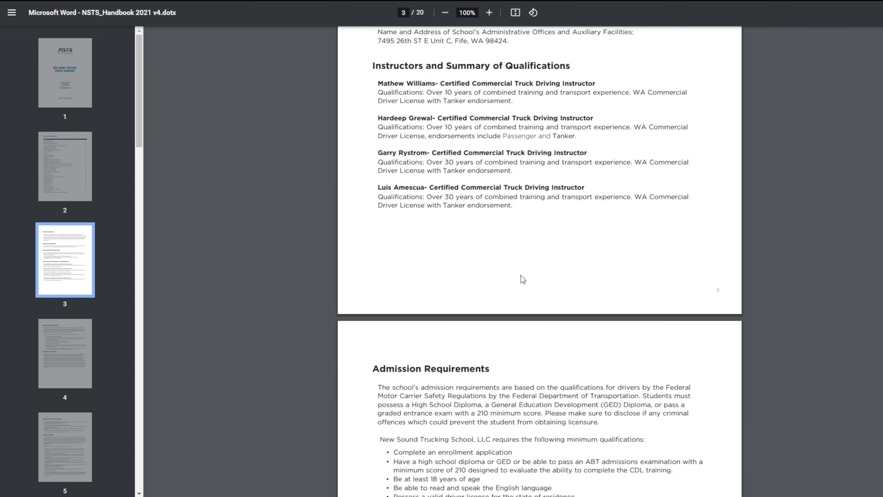
scroll(525, 278, "down", 4)
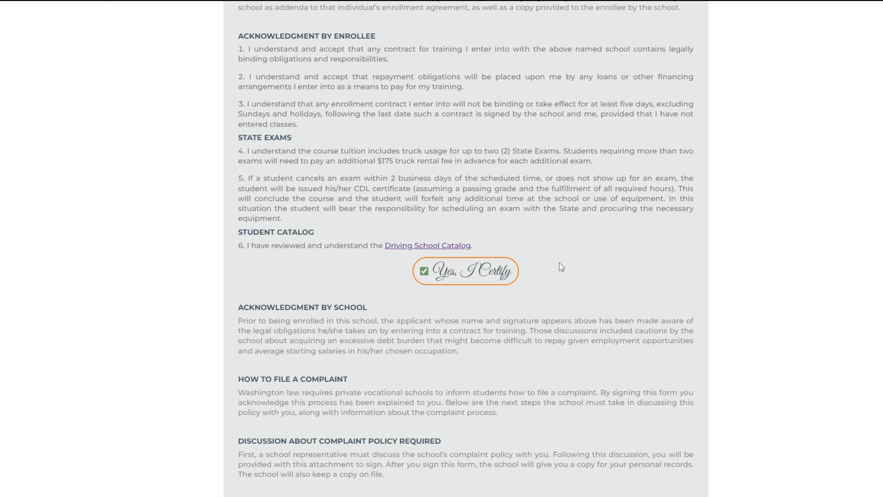
Step: Submit the Enrollment Agreement and check the message in the portal's INFO box
scroll(560, 265, "down", 10)
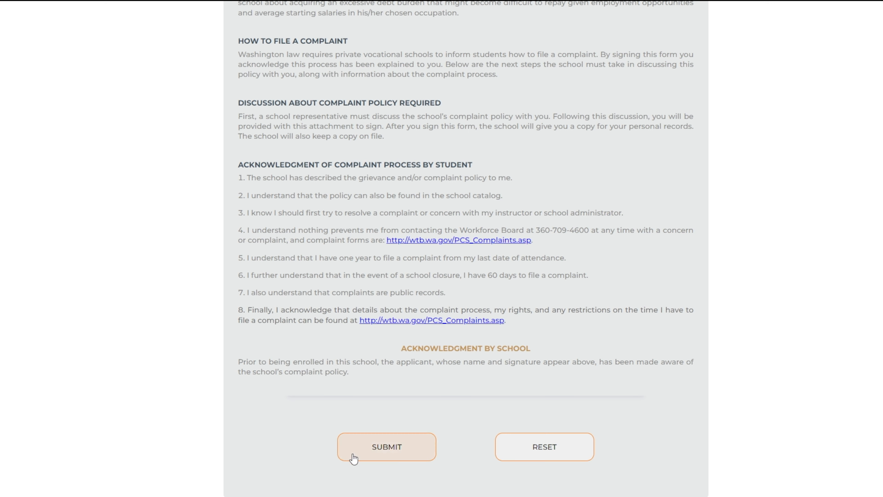
left_click(424, 458)
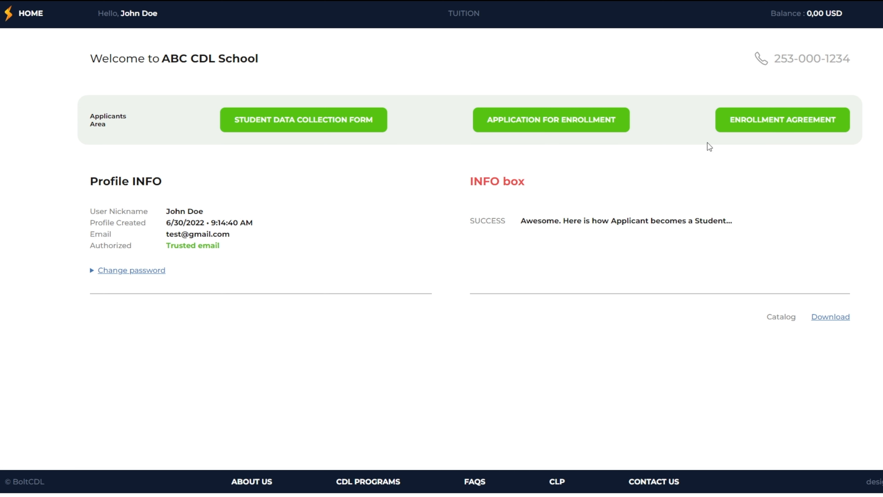
left_click_drag(479, 226, 735, 223)
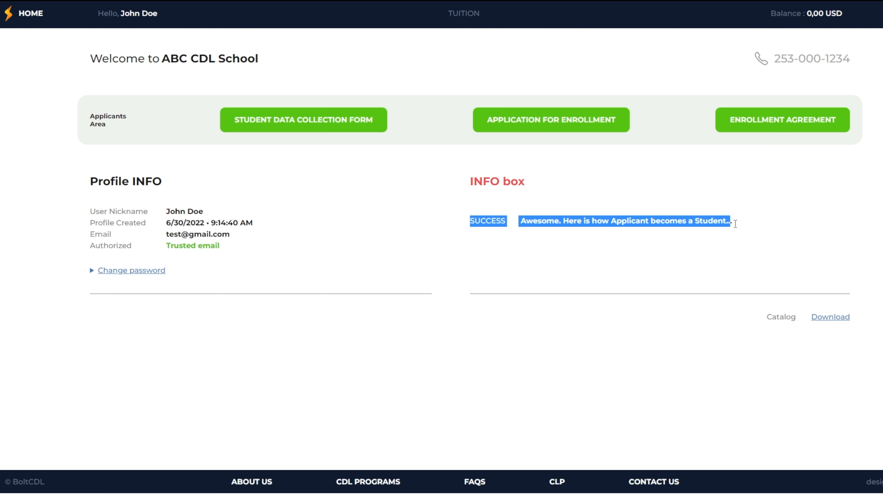
left_click(762, 223)
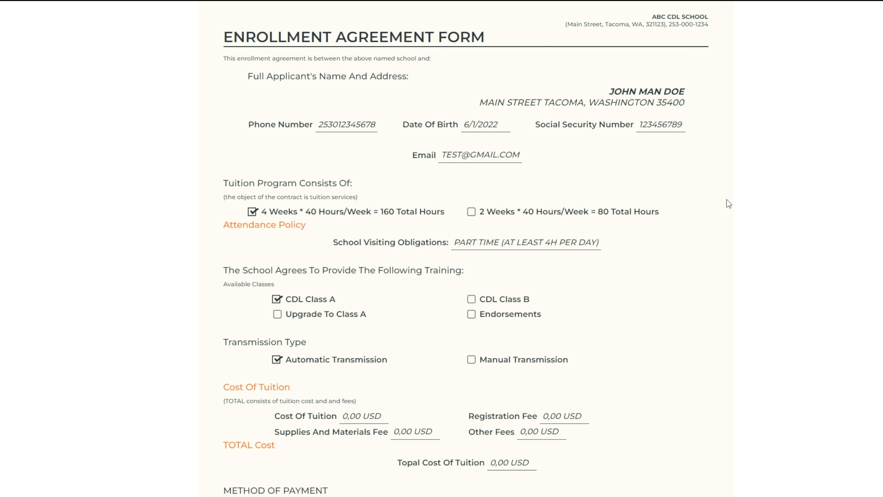
Step: Examine the completed Enrollment Agreement form in the print preview and close it without saving
key("ctrl+p")
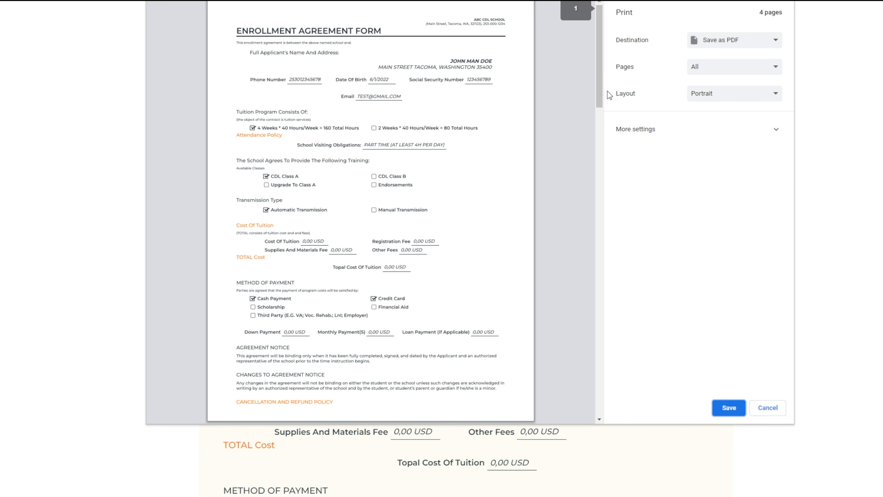
left_click_drag(601, 95, 602, 202)
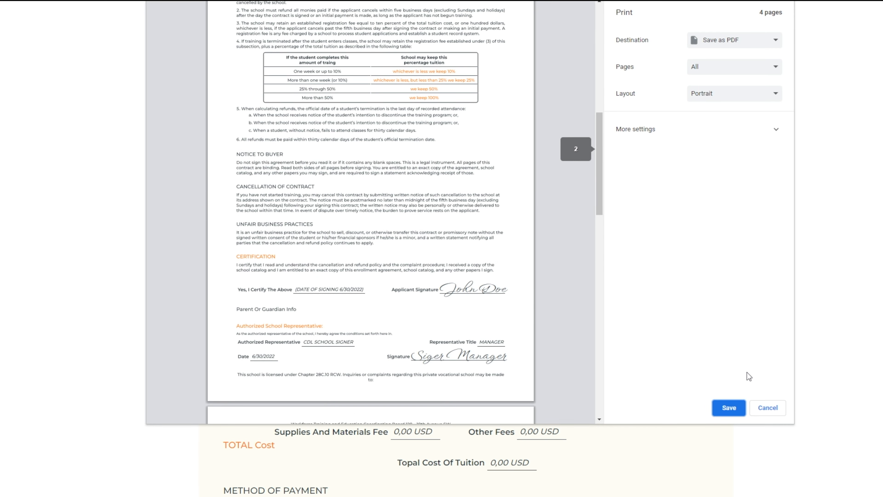
left_click(775, 410)
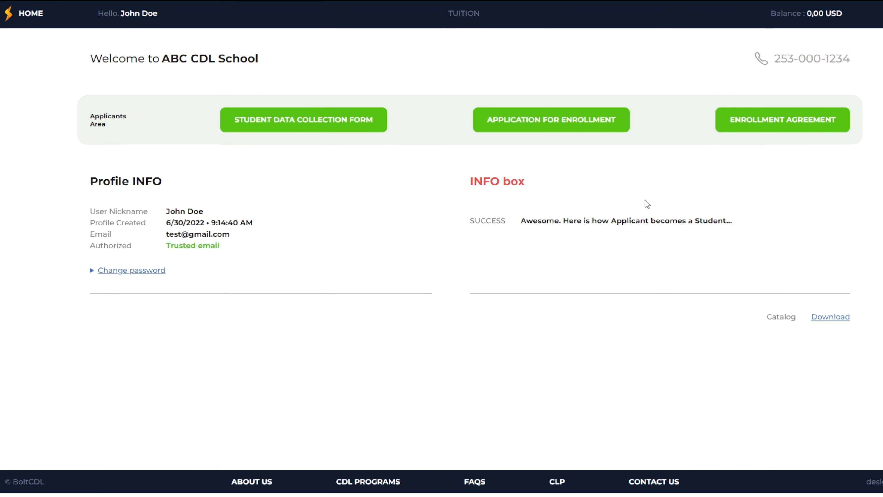
Step: Open the completed Application for Enrollment and bring up its print preview
left_click(573, 135)
key("ctrl+p")
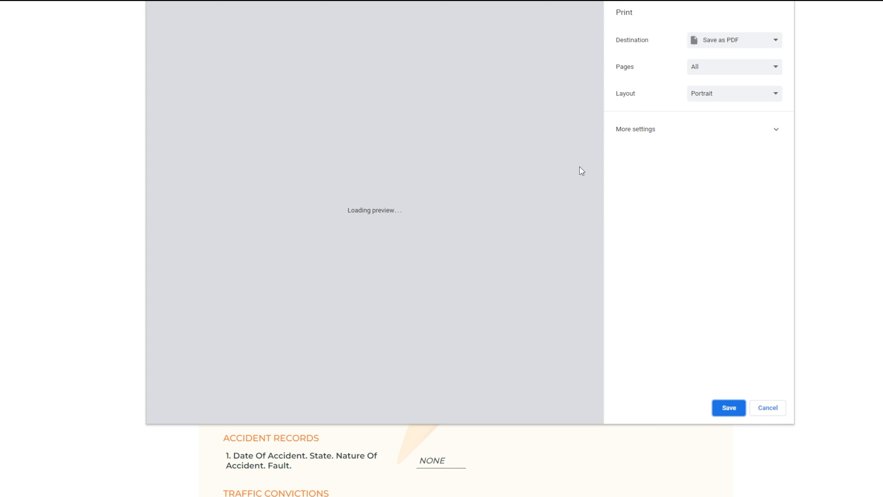